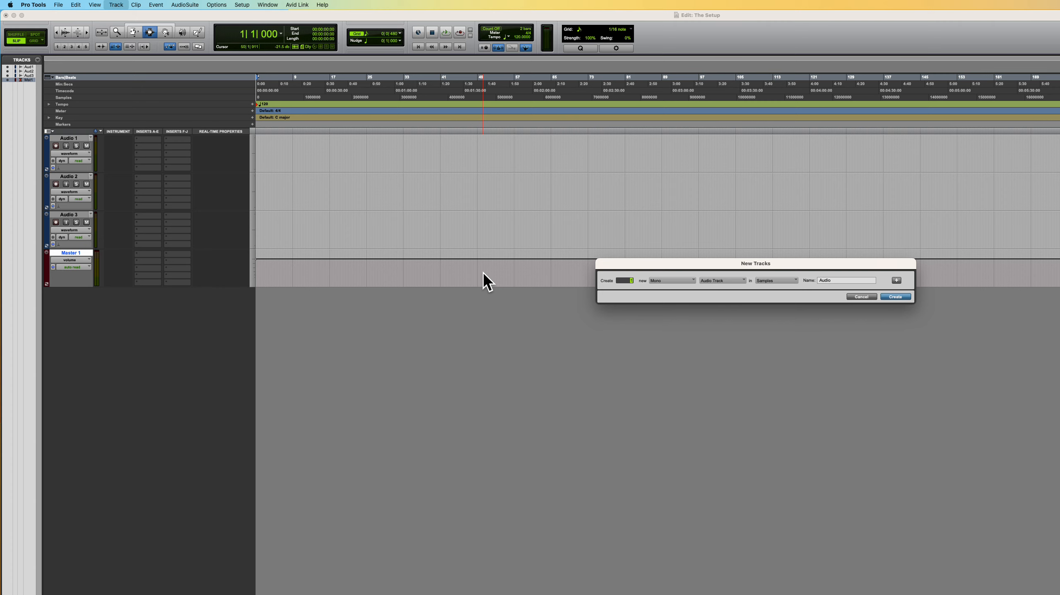
- Add a stereo aux input track, then open the Mix window and move it clear of the Edit window's track list
{"action": "key", "text": "super+Down"}
{"action": "key", "text": "Return"}
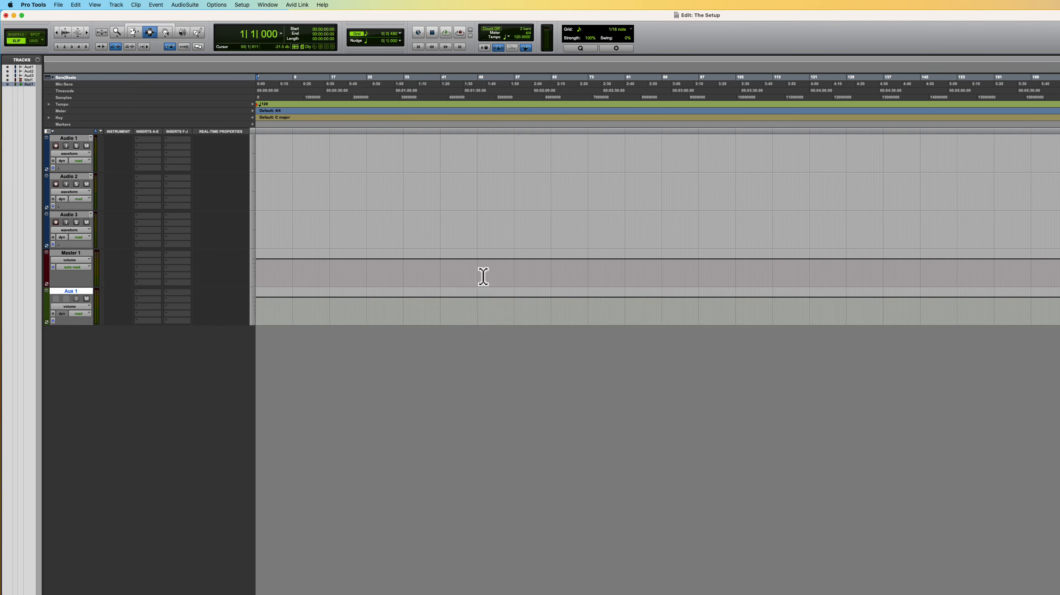
{"action": "key", "text": "super+equal"}
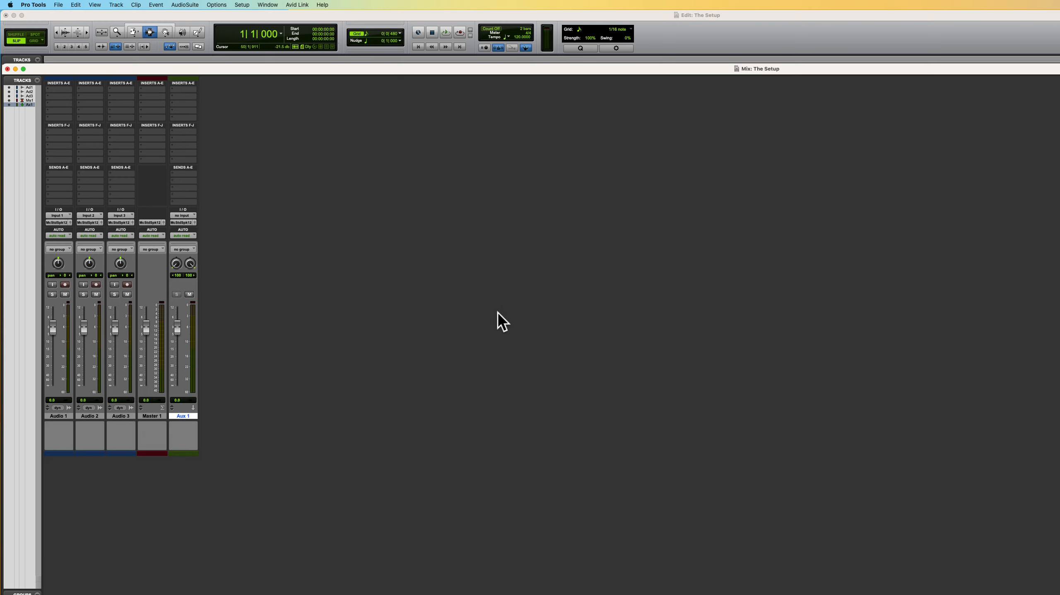
{"action": "left_click_drag", "start_coordinate": [583, 70], "coordinate": [798, 88]}
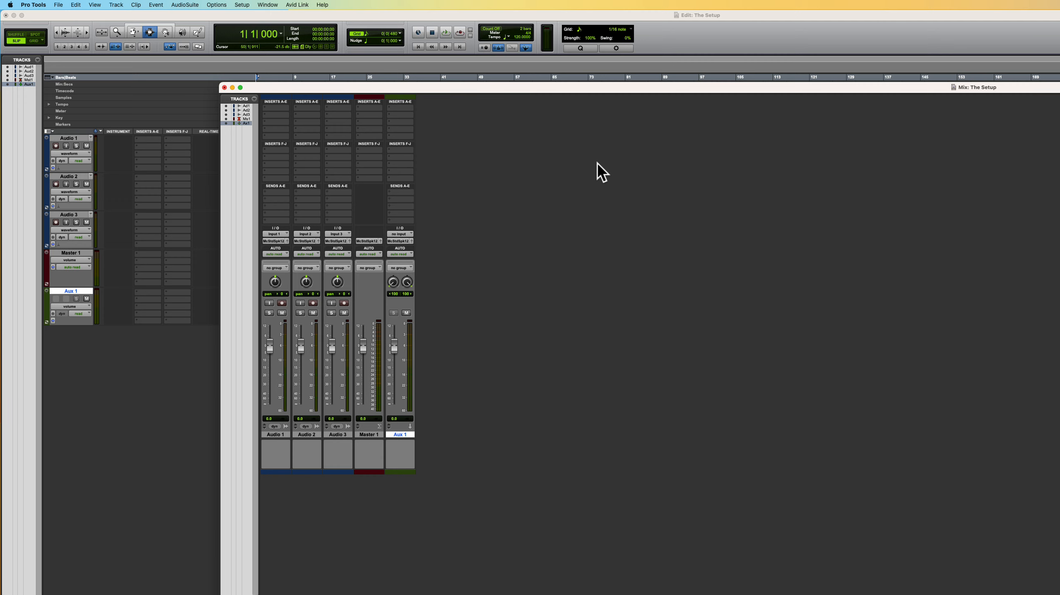
- Rename the three audio tracks Verse 1, Verse 2 and Verse 3, and the aux track REVERB
{"action": "double_click", "coordinate": [276, 434]}
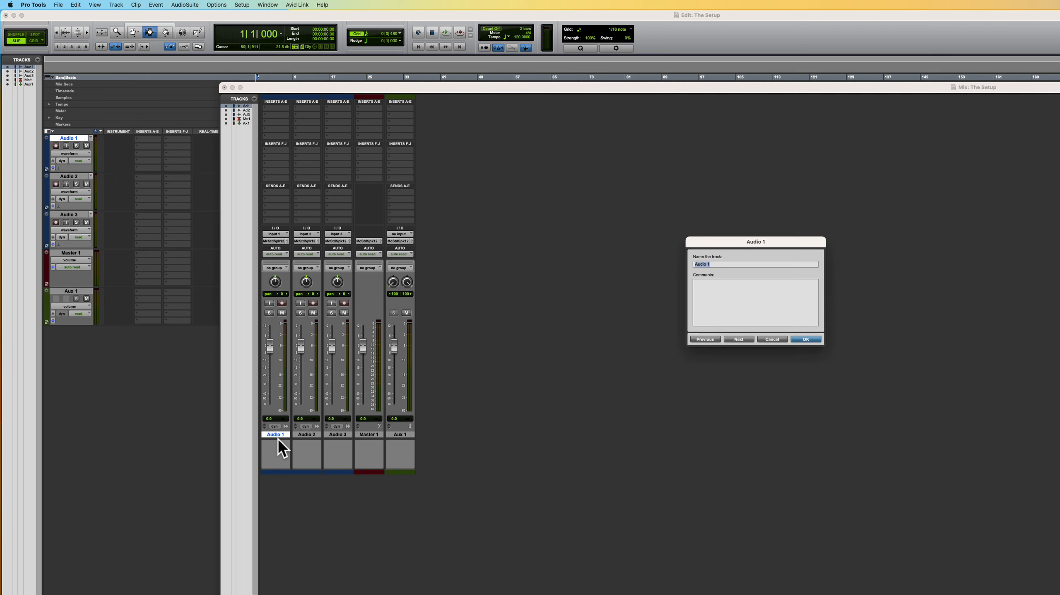
{"action": "type", "text": "Verse"}
{"action": "key", "text": "super+Right"}
{"action": "type", "text": "Verse 2"}
{"action": "key", "text": "super+Right"}
{"action": "type", "text": "Vers"}
{"action": "key", "text": "super+Right"}
{"action": "key", "text": "super+Right"}
{"action": "type", "text": "REVERB"}
{"action": "key", "text": "Return"}
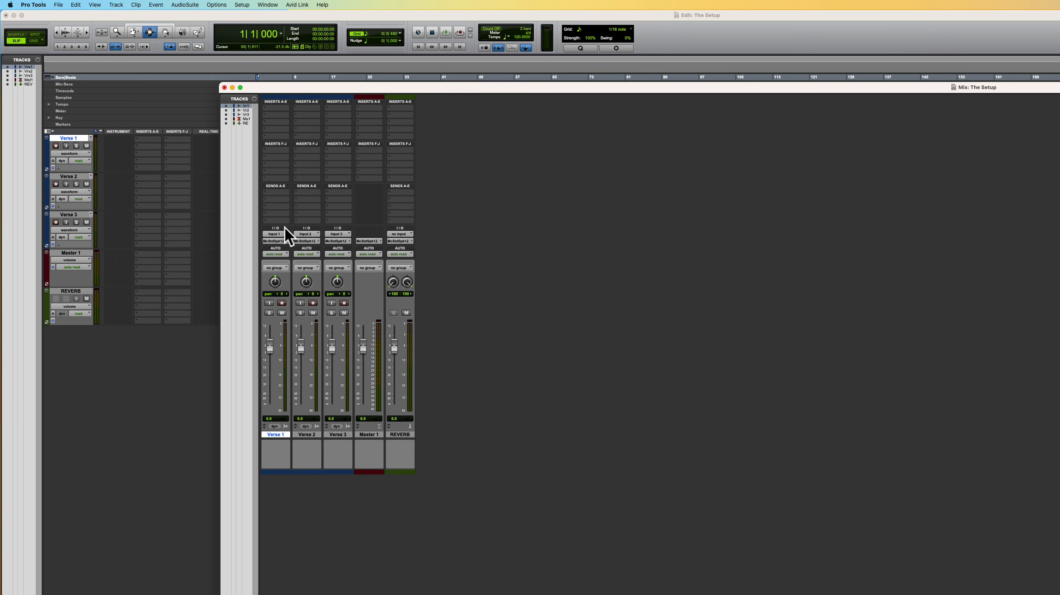
- Set the inputs of the Verse 2 and Verse 3 tracks to Input 1 (Mono)
{"action": "left_click", "coordinate": [313, 235]}
{"action": "left_click", "coordinate": [368, 236]}
{"action": "left_click", "coordinate": [349, 236]}
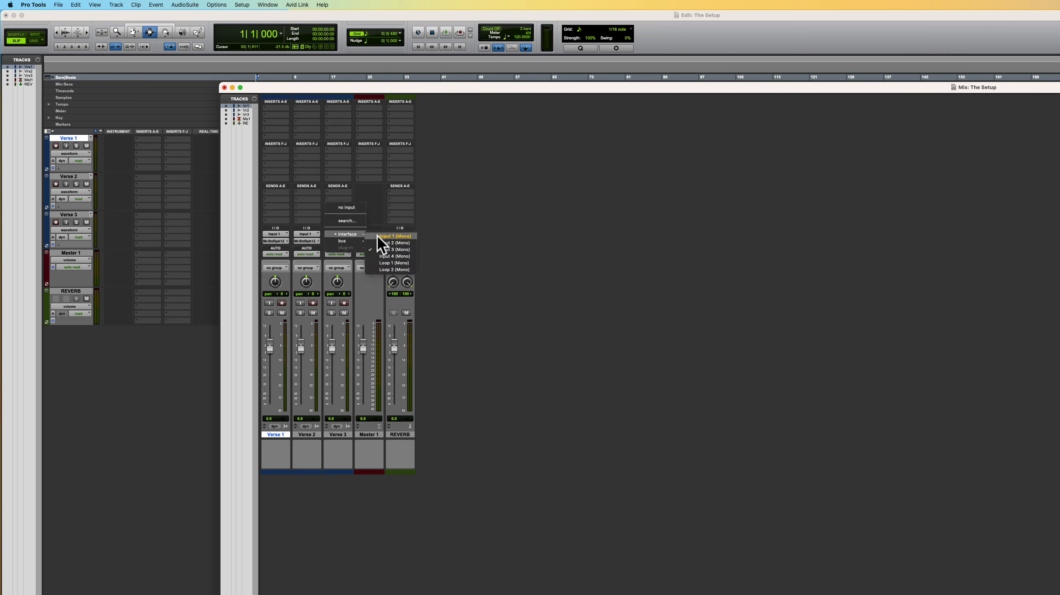
{"action": "left_click", "coordinate": [378, 236]}
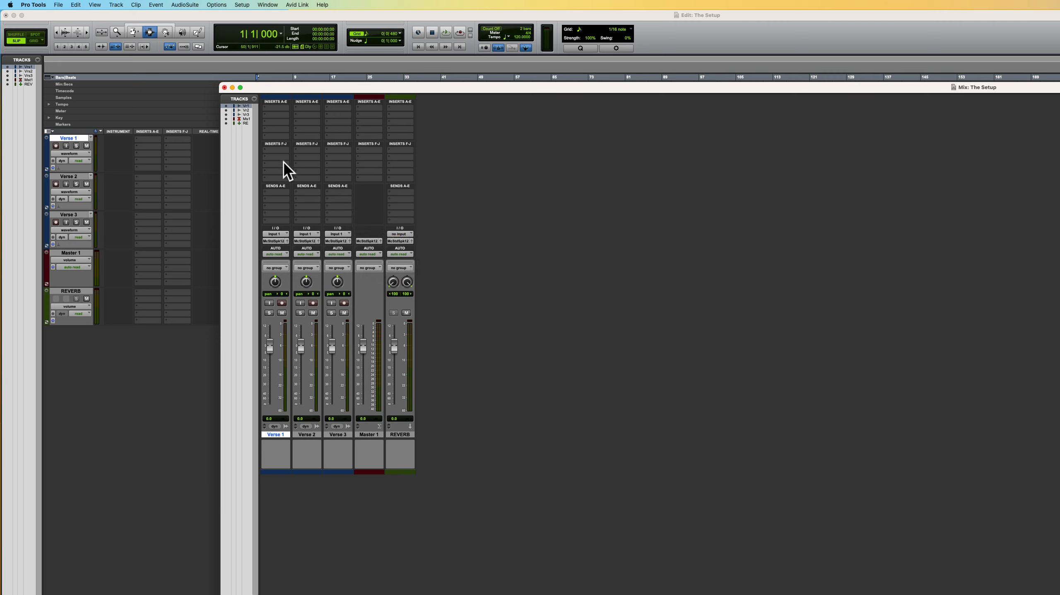
- Add a send from Verse 1 to Bus 3-4 (Stereo) and set its level to 0.0
{"action": "left_click", "coordinate": [284, 194]}
{"action": "mouse_move", "coordinate": [300, 201]}
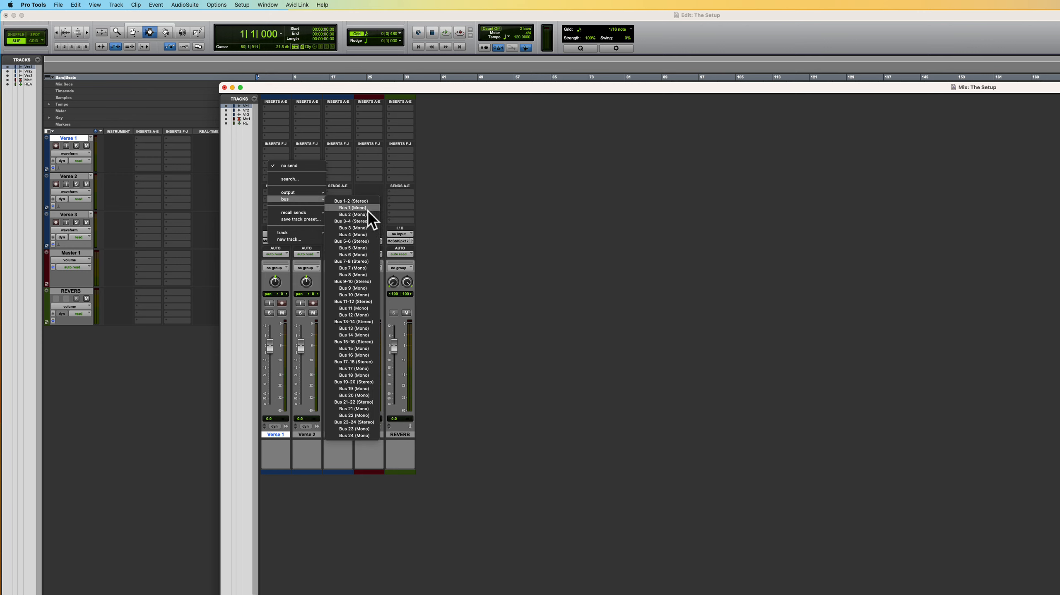
{"action": "left_click", "coordinate": [354, 221]}
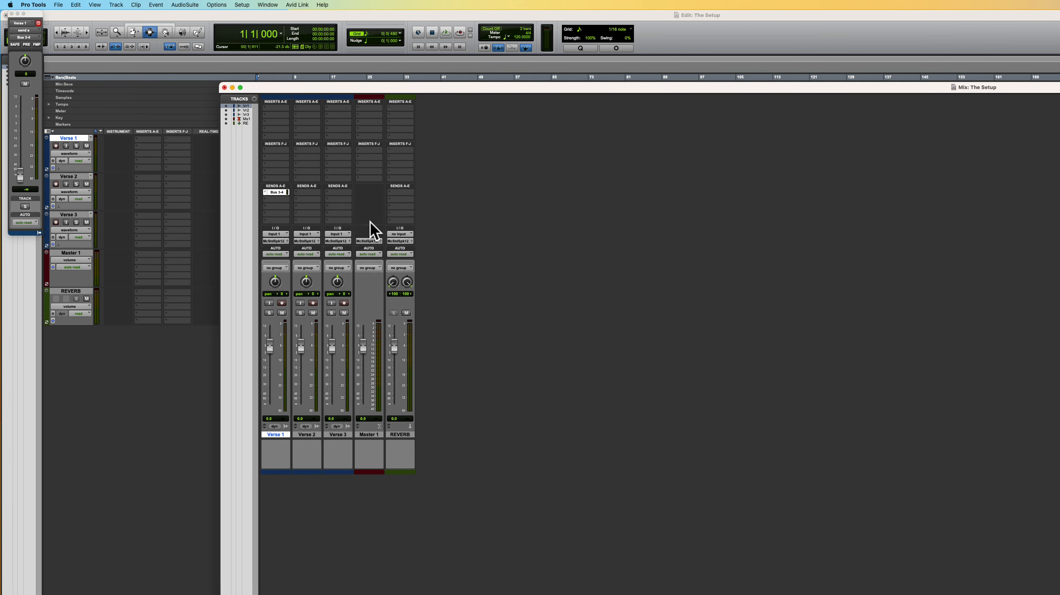
{"action": "left_click", "coordinate": [21, 179], "text": "alt"}
- Set the REVERB track's input to Bus 3-4 (Stereo)
{"action": "left_click", "coordinate": [406, 236]}
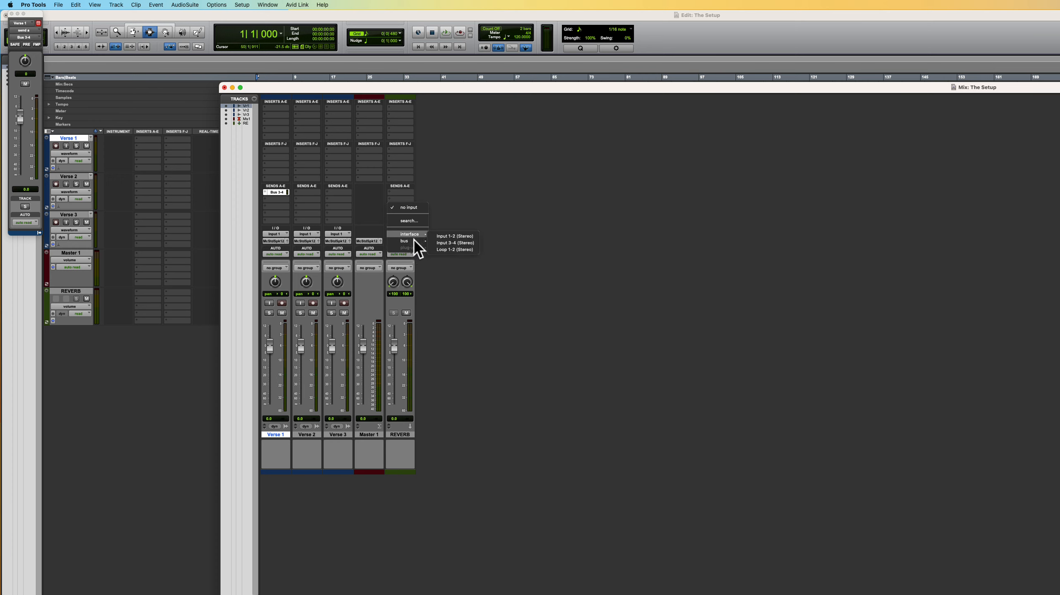
{"action": "mouse_move", "coordinate": [410, 240]}
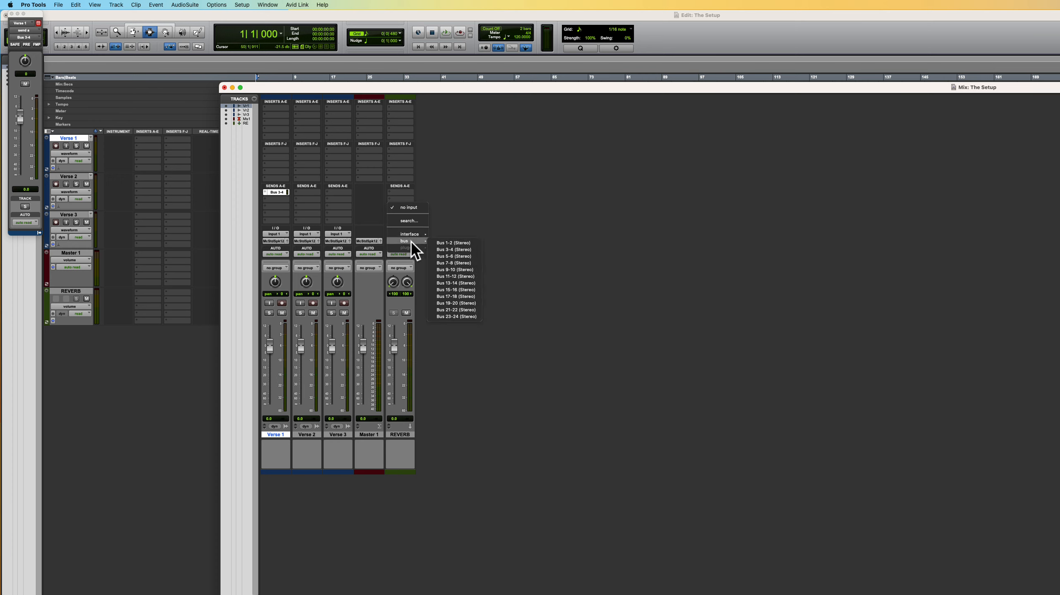
{"action": "left_click", "coordinate": [464, 249]}
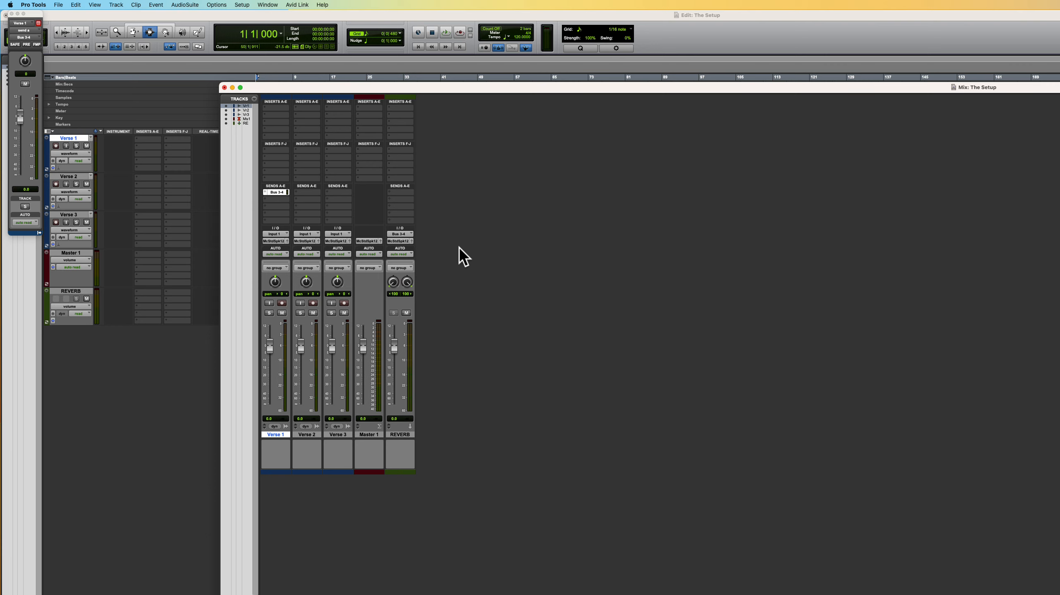
- Insert the CLA-76 (mono) compressor on Verse 1 and load its In Your Face Vocal preset
{"action": "left_click", "coordinate": [280, 109]}
{"action": "mouse_move", "coordinate": [281, 110]}
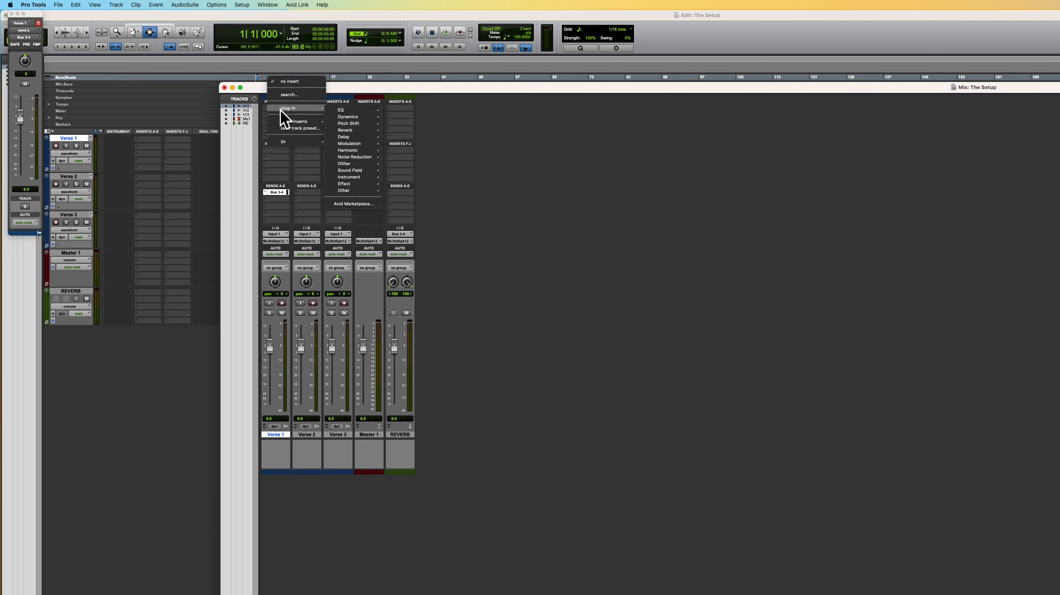
{"action": "mouse_move", "coordinate": [352, 118]}
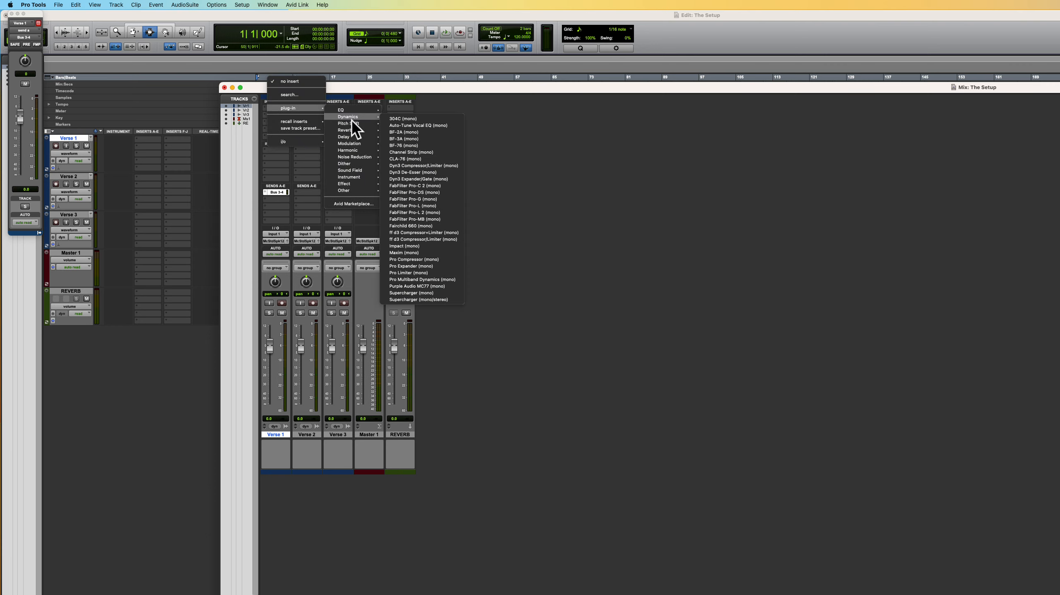
{"action": "left_click", "coordinate": [436, 169]}
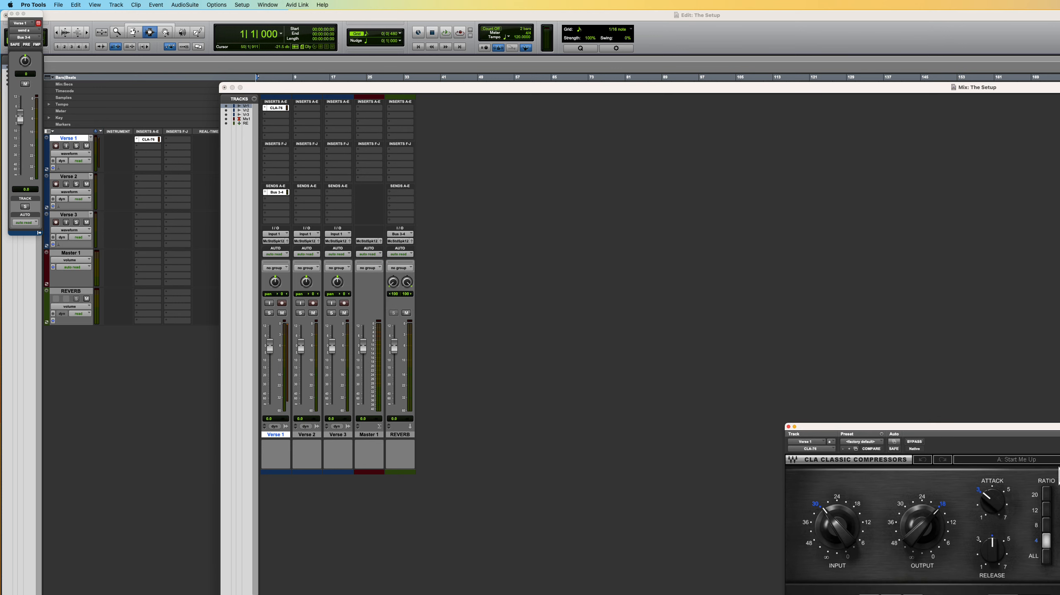
{"action": "left_click", "coordinate": [1058, 474]}
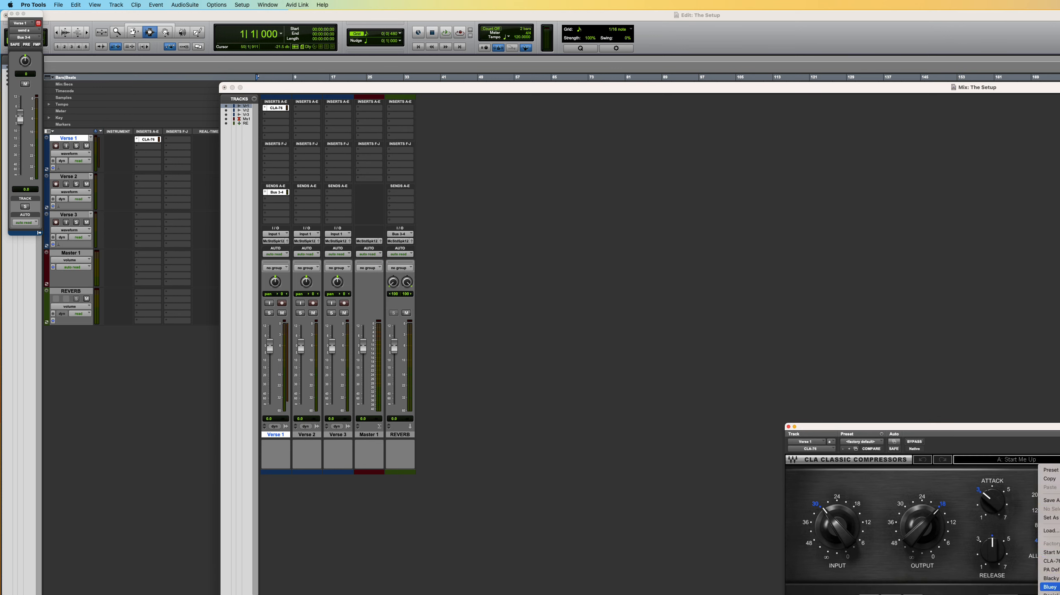
{"action": "left_click", "coordinate": [1059, 586]}
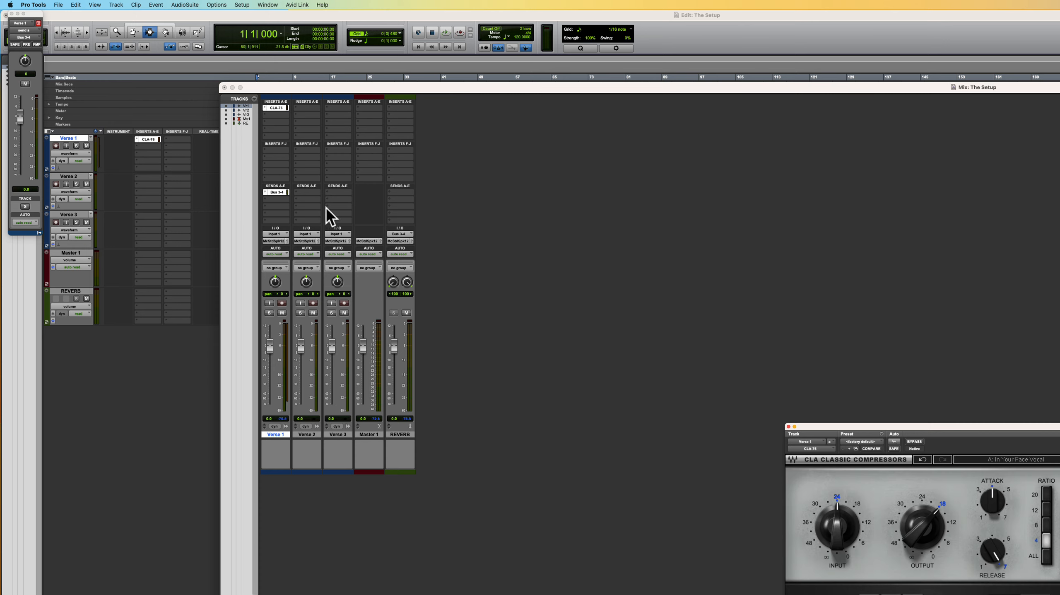
- Insert the FabFilter Pro-Q 2 EQ in Verse 1's second insert slot and load its High Cut preset
{"action": "left_click", "coordinate": [288, 119]}
{"action": "left_click", "coordinate": [289, 119]}
{"action": "mouse_move", "coordinate": [299, 120]}
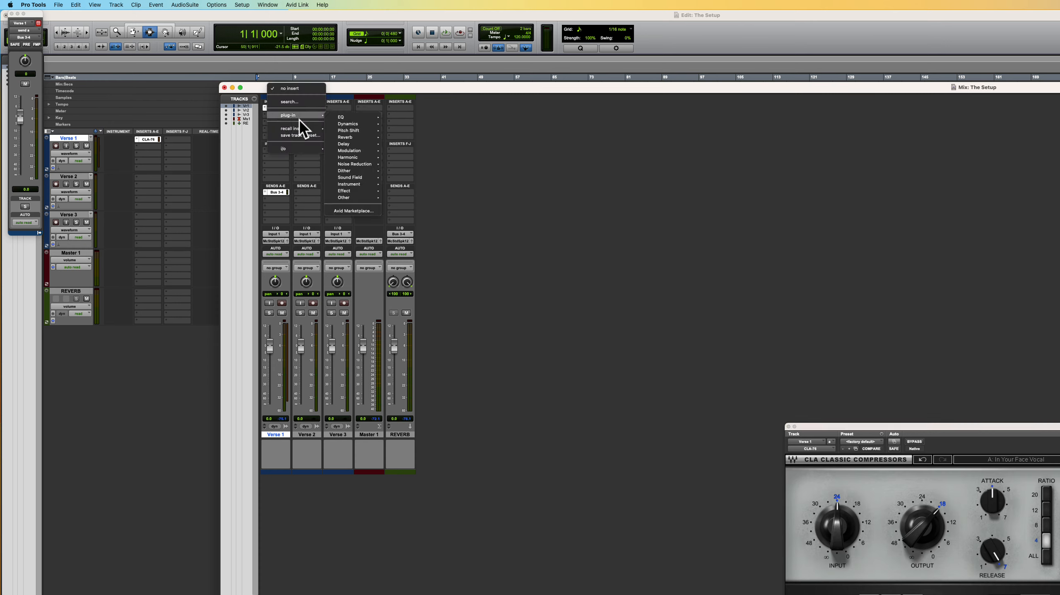
{"action": "mouse_move", "coordinate": [361, 120]}
{"action": "left_click", "coordinate": [419, 158]}
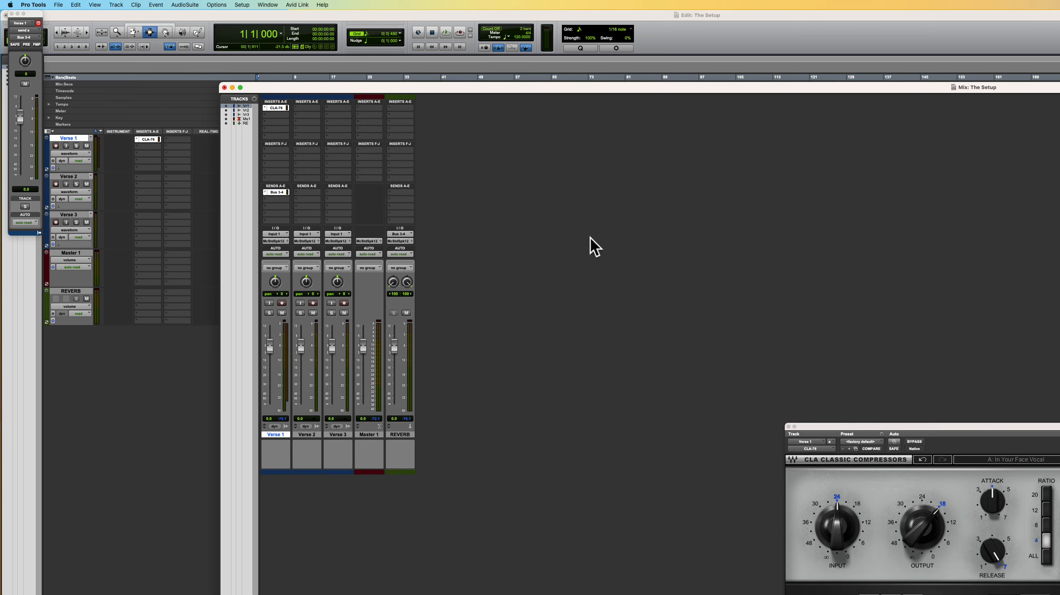
{"action": "left_click", "coordinate": [1027, 471]}
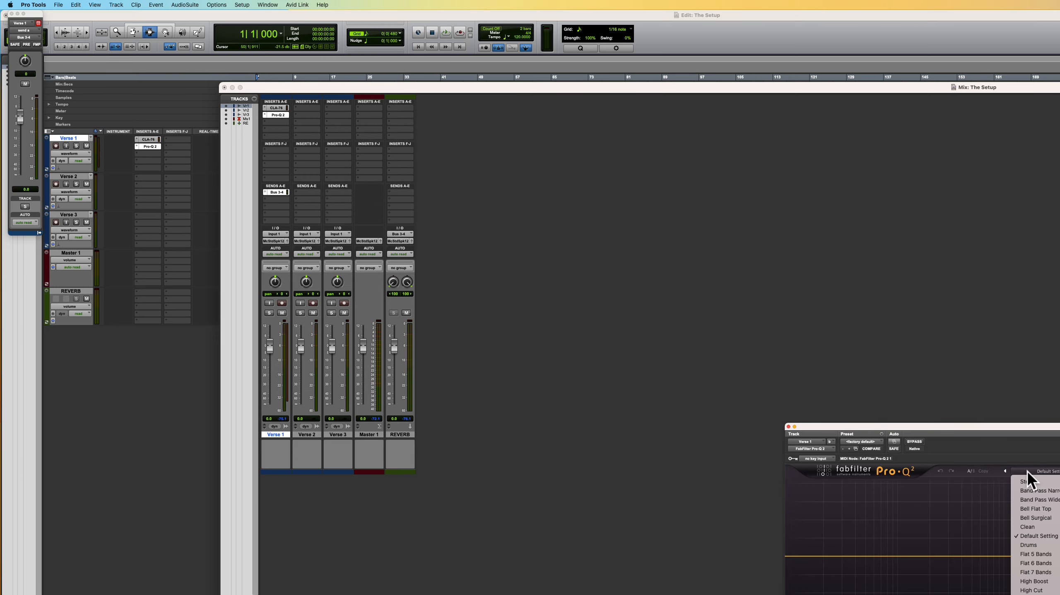
{"action": "left_click", "coordinate": [1032, 590]}
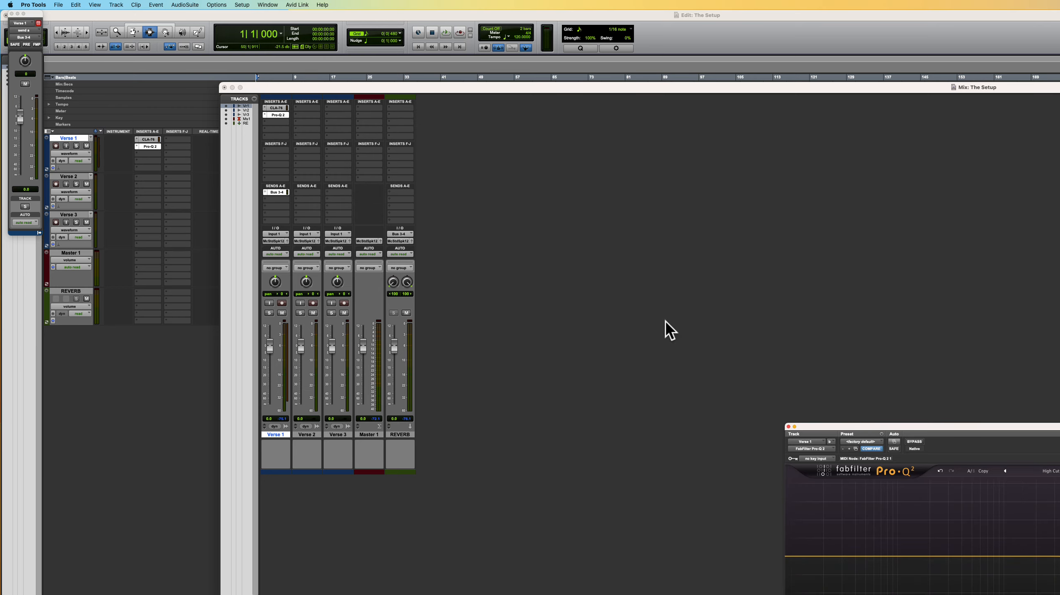
{"action": "mouse_move", "coordinate": [1, 0]}
{"action": "left_click", "coordinate": [522, 537]}
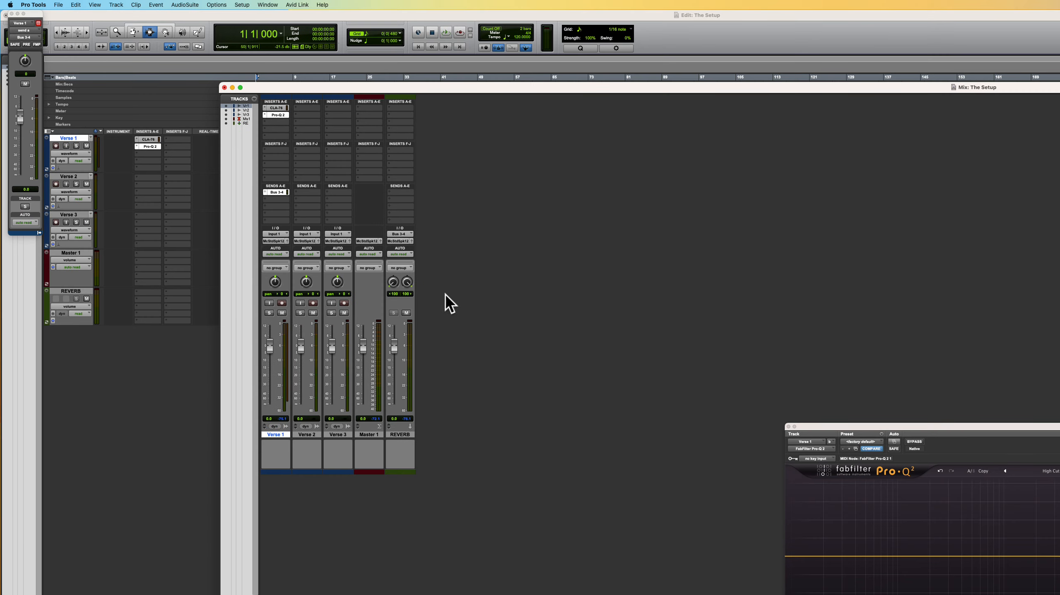
- Insert the multichannel FabFilter Pro-R (stereo) reverb on the REVERB track and close its plug-in window
{"action": "left_click", "coordinate": [393, 109]}
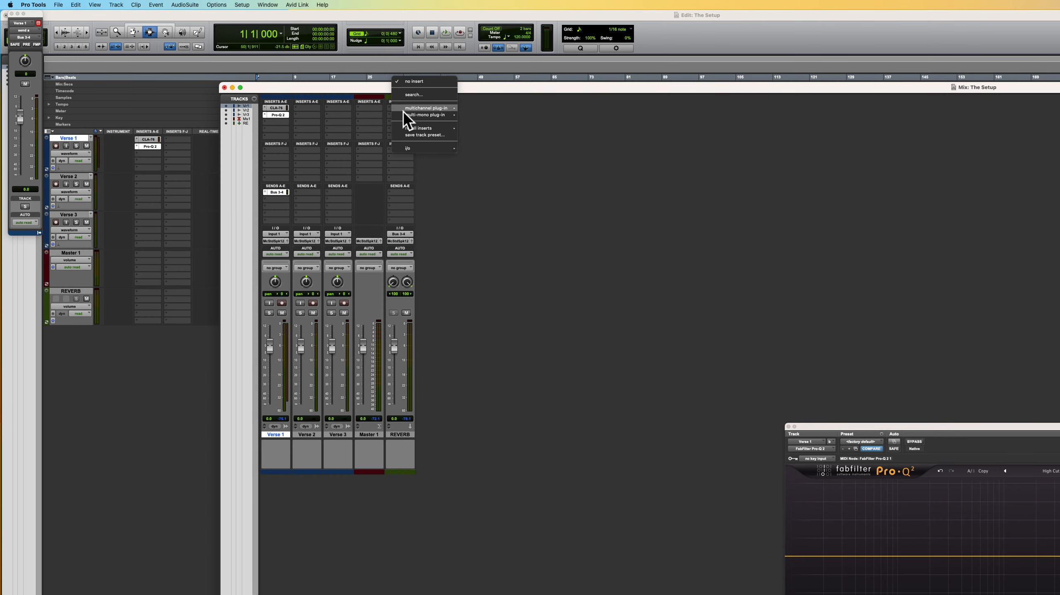
{"action": "mouse_move", "coordinate": [429, 108]}
{"action": "mouse_move", "coordinate": [495, 131]}
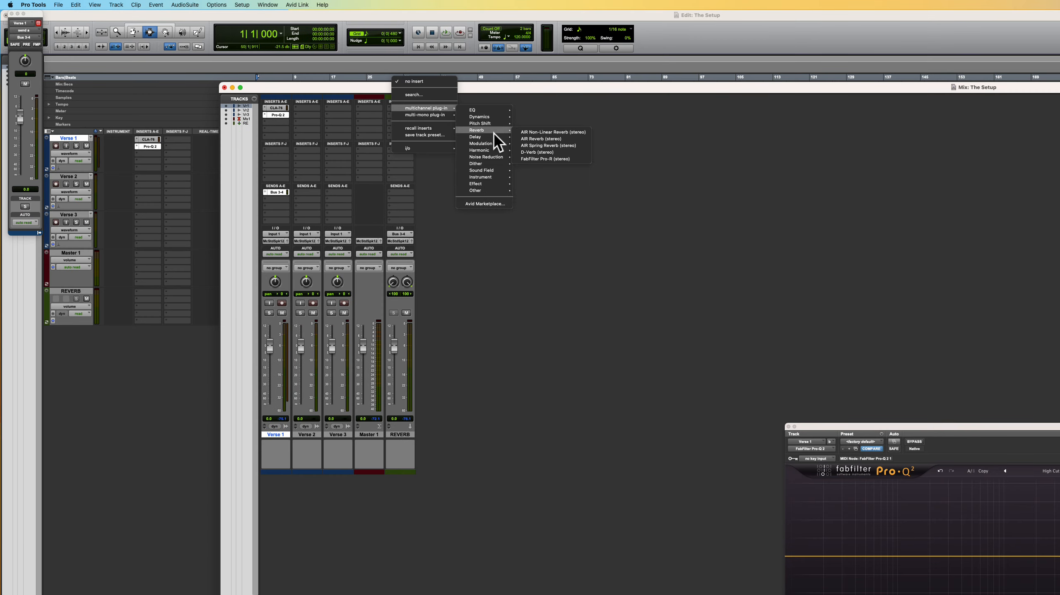
{"action": "left_click", "coordinate": [551, 160]}
{"action": "left_click_drag", "start_coordinate": [949, 428], "coordinate": [767, 263]}
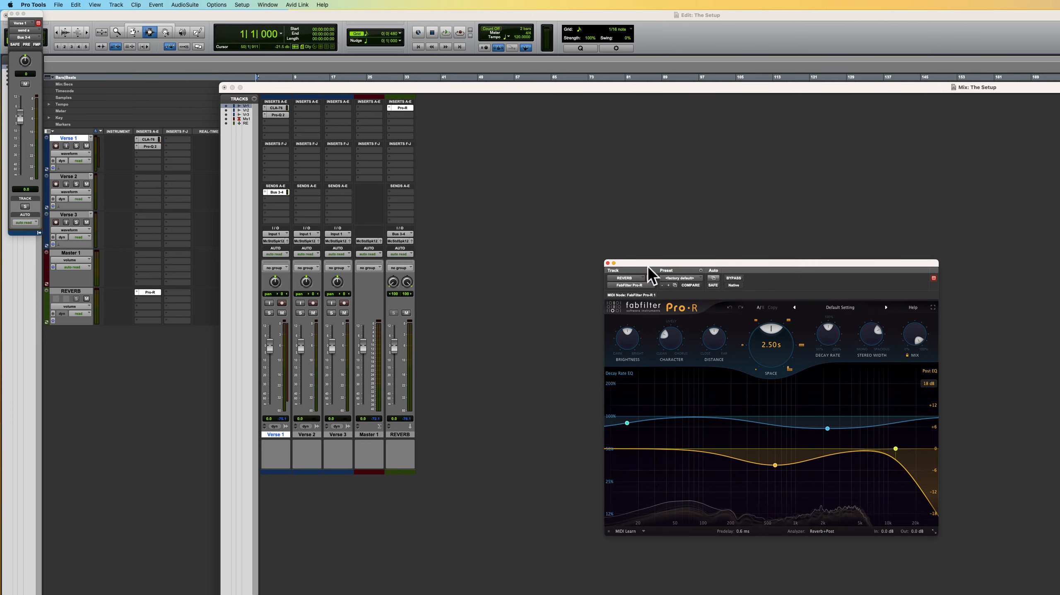
{"action": "left_click", "coordinate": [608, 263]}
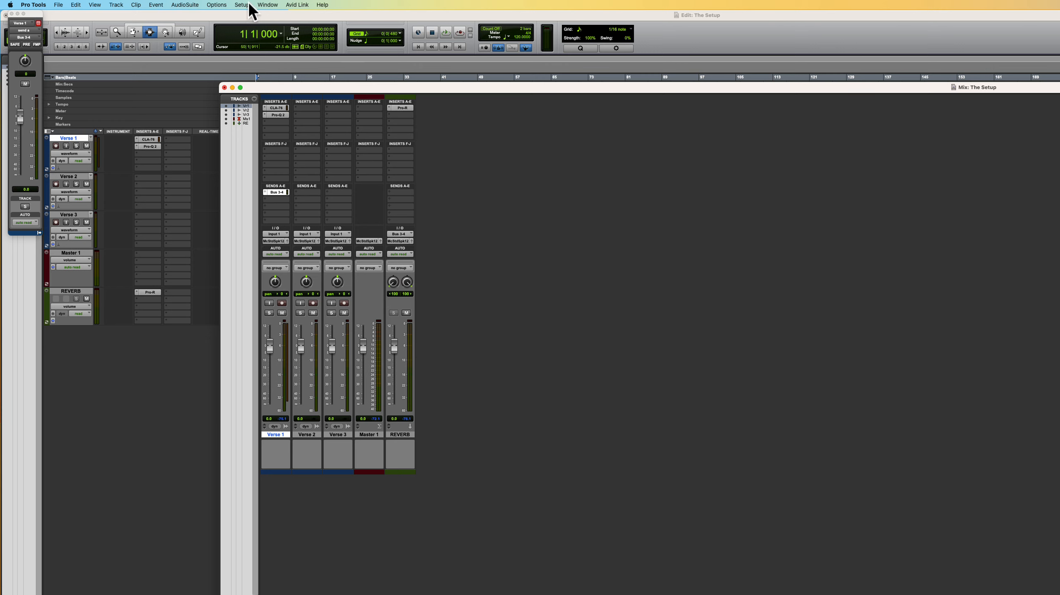
- Save the session as a system template named The Setup in the existing custom templates category, without media
{"action": "left_click", "coordinate": [58, 5]}
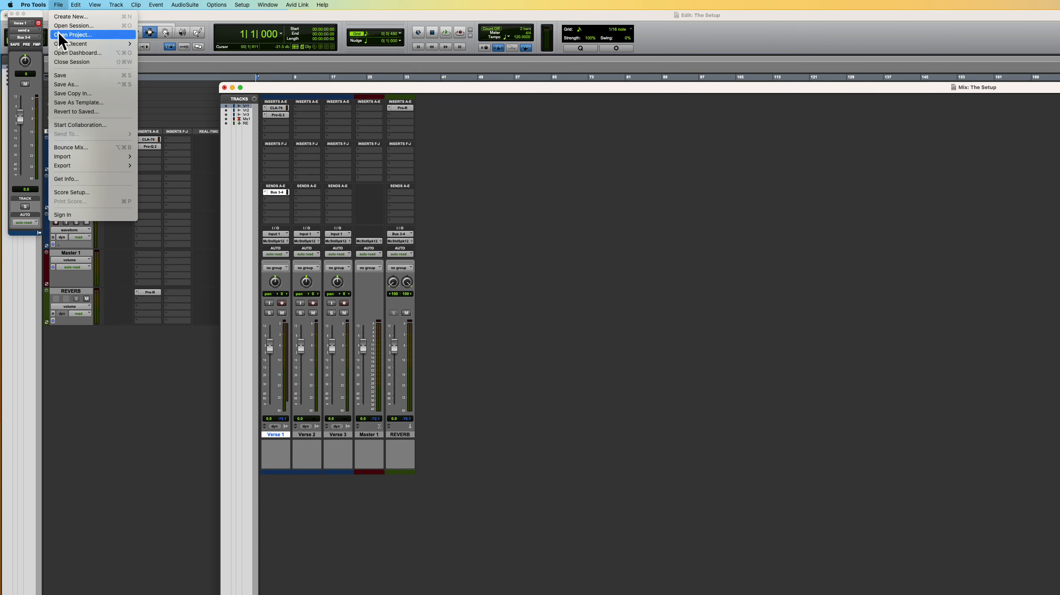
{"action": "left_click", "coordinate": [83, 102]}
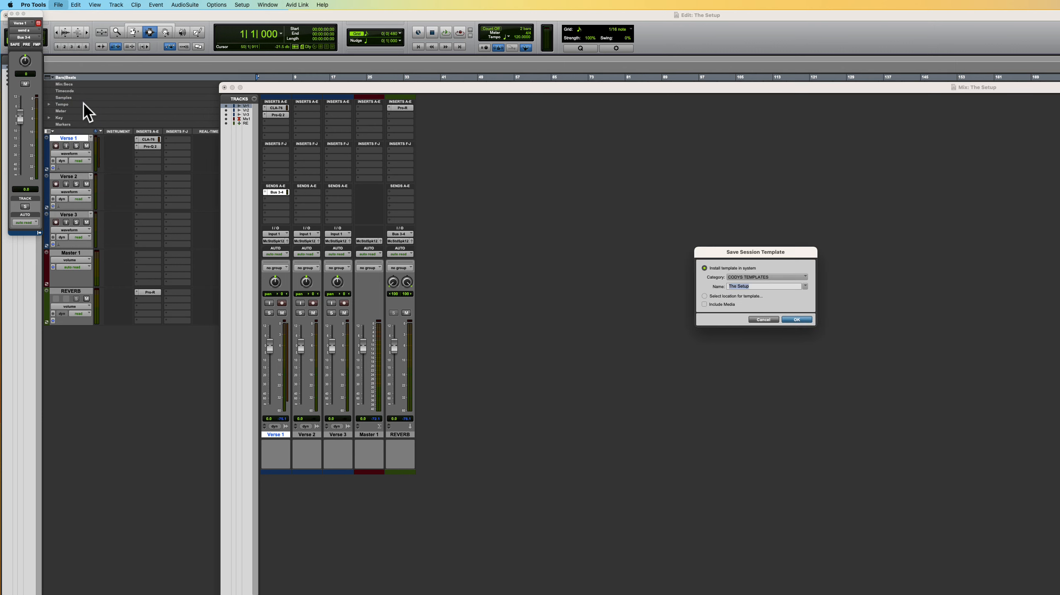
{"action": "left_click", "coordinate": [753, 279]}
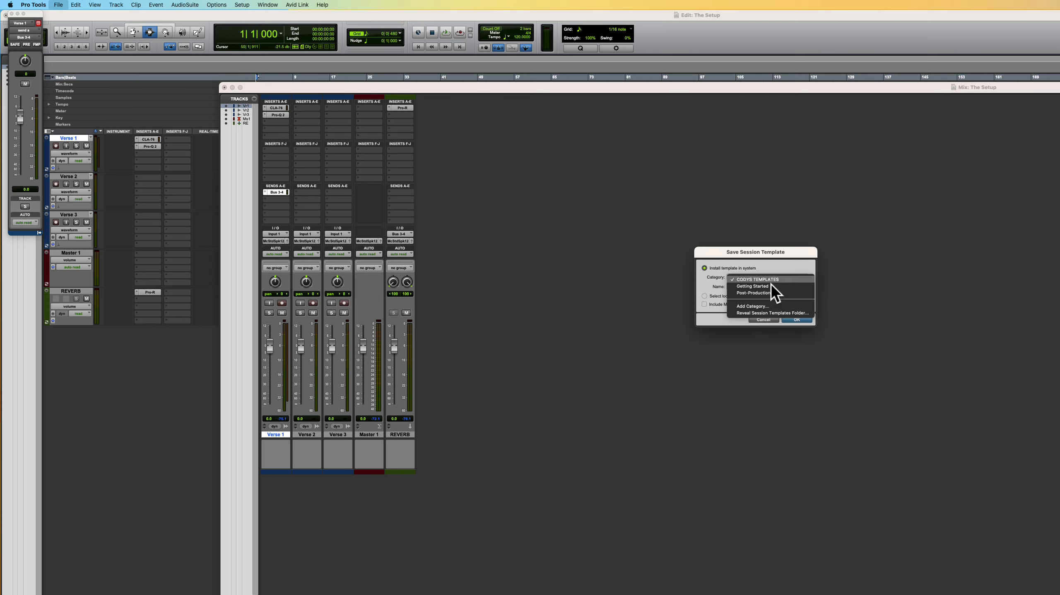
{"action": "left_click", "coordinate": [791, 278]}
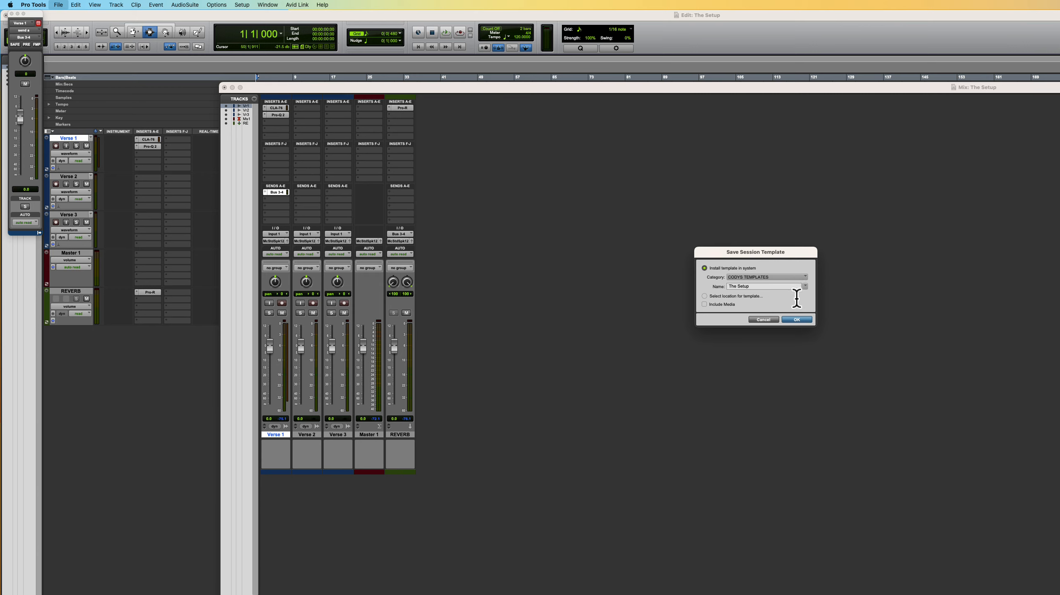
{"action": "left_click", "coordinate": [797, 319]}
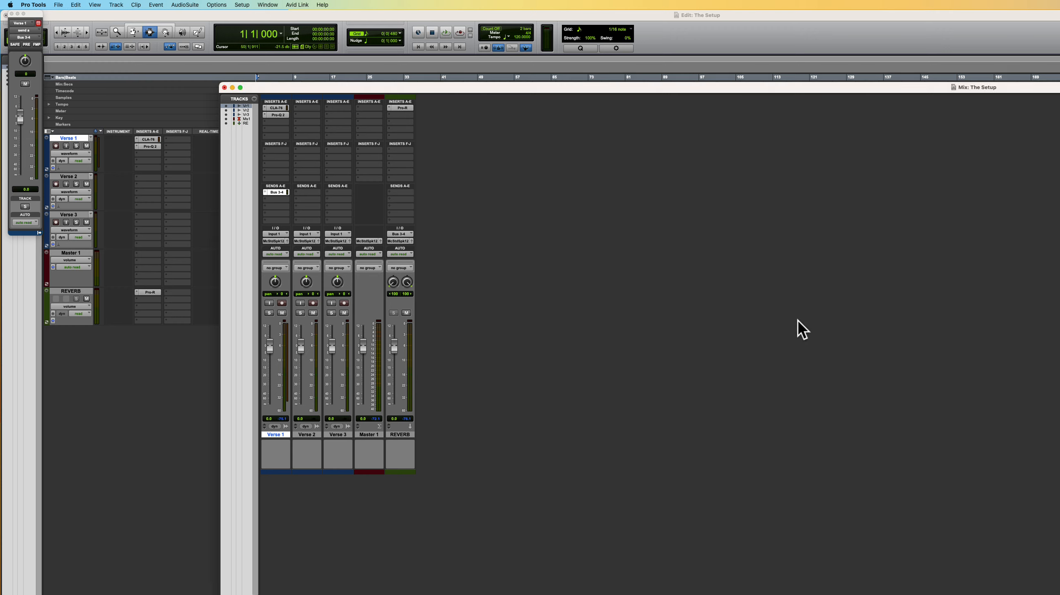
- Close the current session and create a new session named The song from The Setup template
{"action": "key", "text": "super+shift+w"}
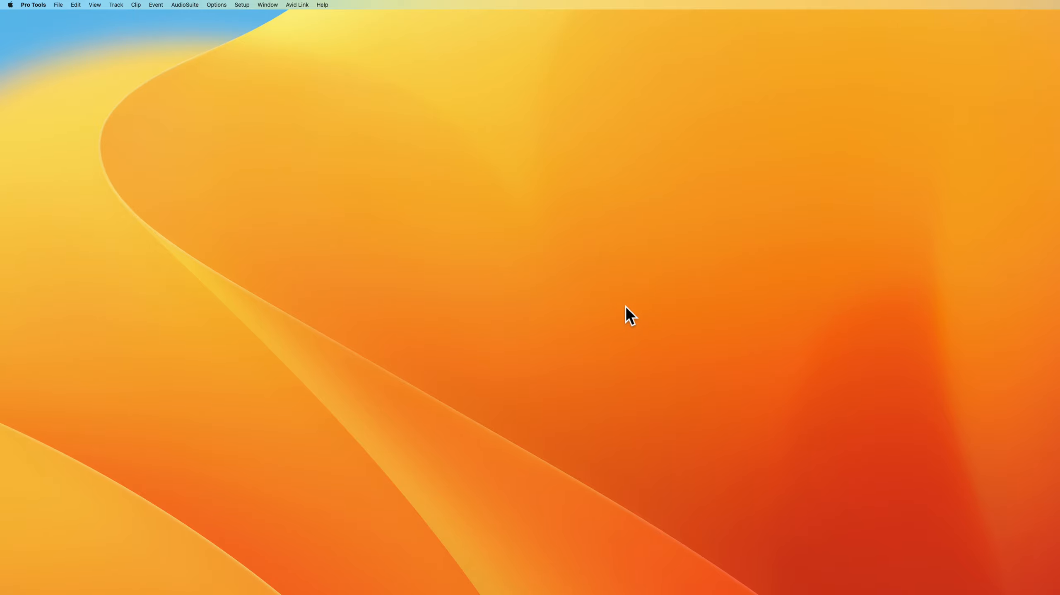
{"action": "key", "text": "super+n"}
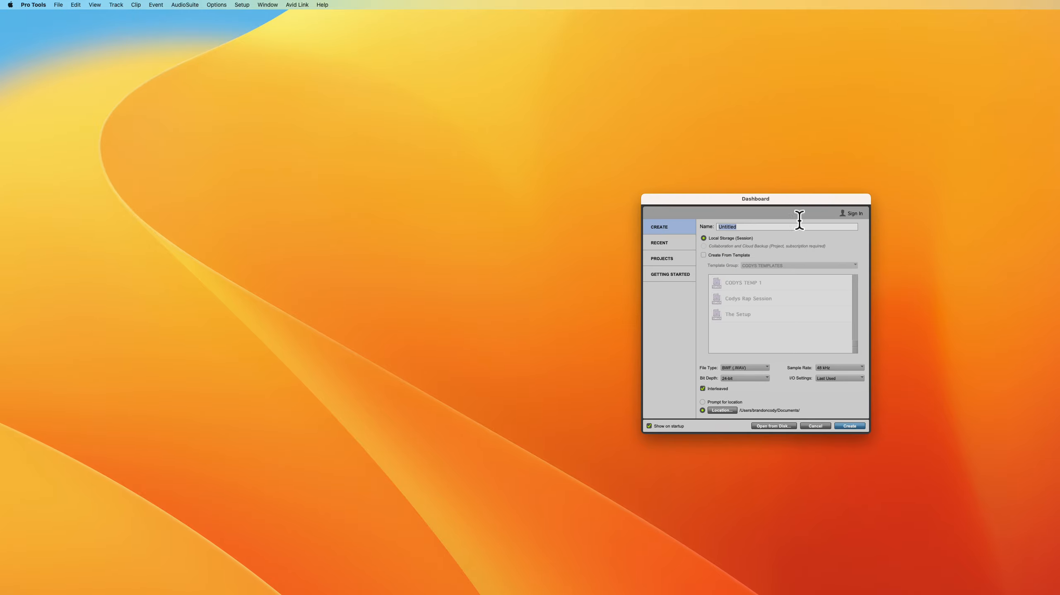
{"action": "left_click", "coordinate": [708, 257]}
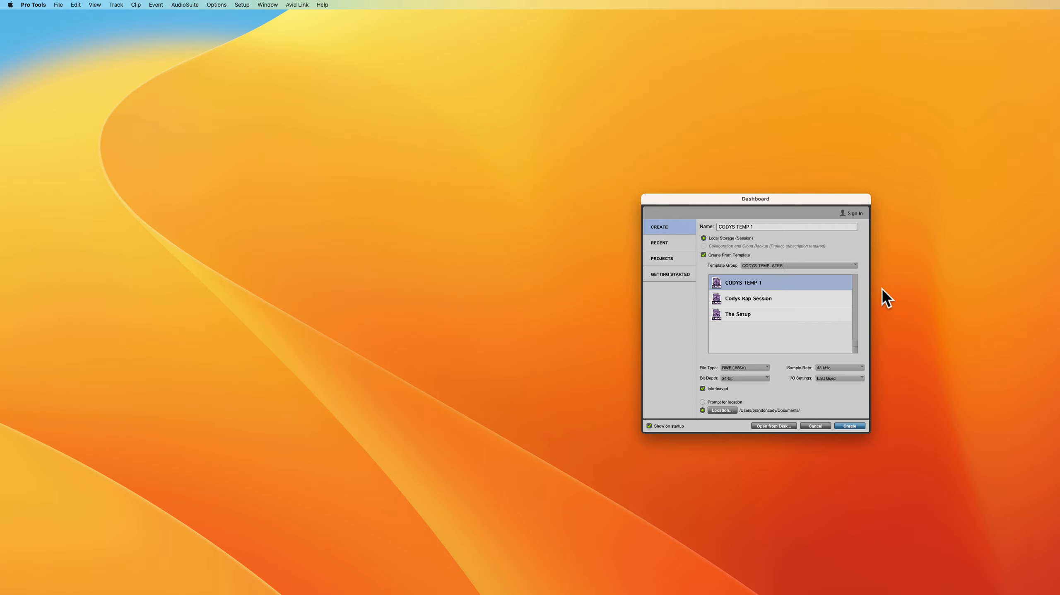
{"action": "left_click", "coordinate": [750, 316]}
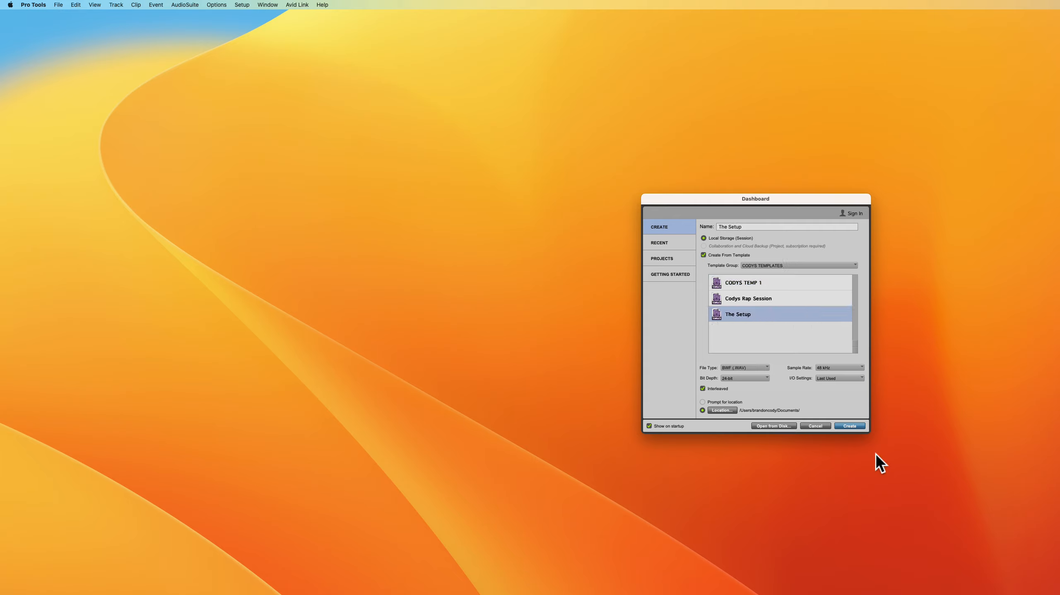
{"action": "left_click_drag", "start_coordinate": [759, 227], "coordinate": [675, 230]}
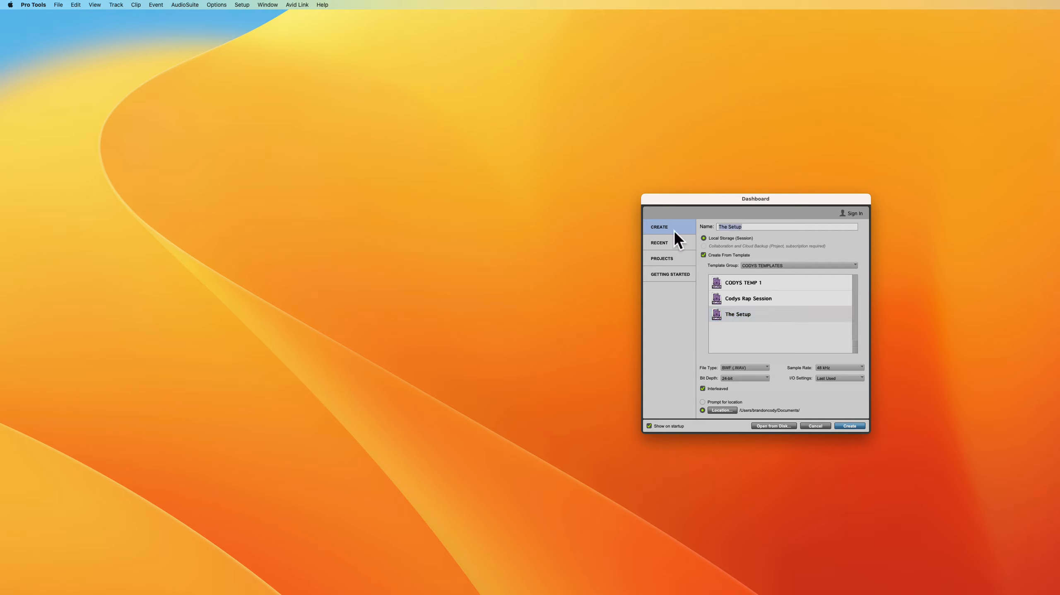
{"action": "type", "text": "The song"}
{"action": "left_click", "coordinate": [856, 427]}
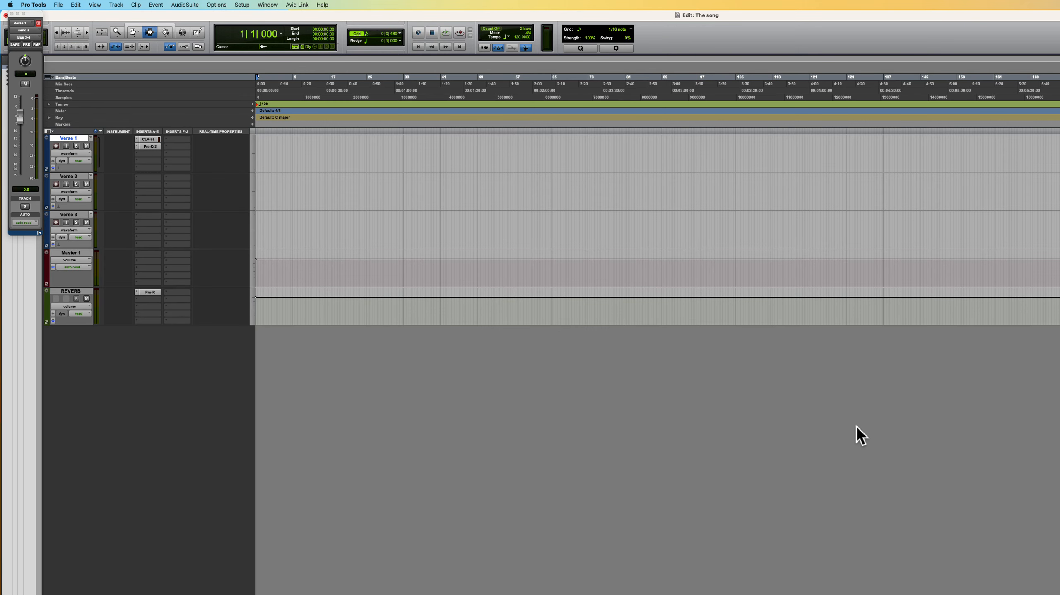
- Show the Mix window and open Verse 1's CLA-76 and Pro-Q 2 plug-ins to check their settings
{"action": "key", "text": "super+equal"}
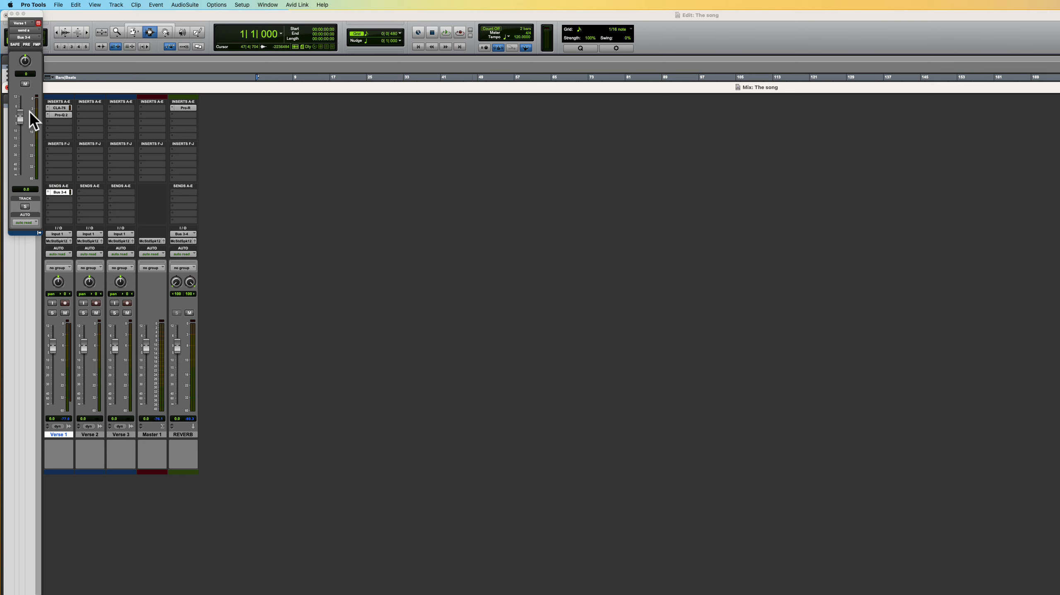
{"action": "left_click", "coordinate": [66, 108]}
{"action": "left_click", "coordinate": [65, 115]}
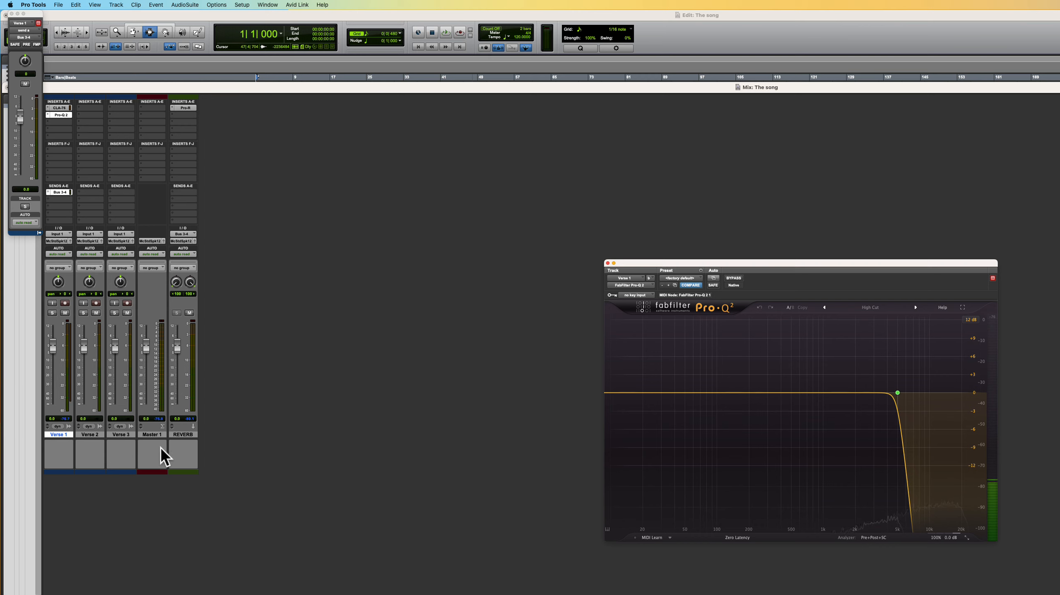
- Recolour the Verse 3 track bright red and return to the Edit window with the Pro-Q 2 plug-in closed
{"action": "double_click", "coordinate": [129, 473]}
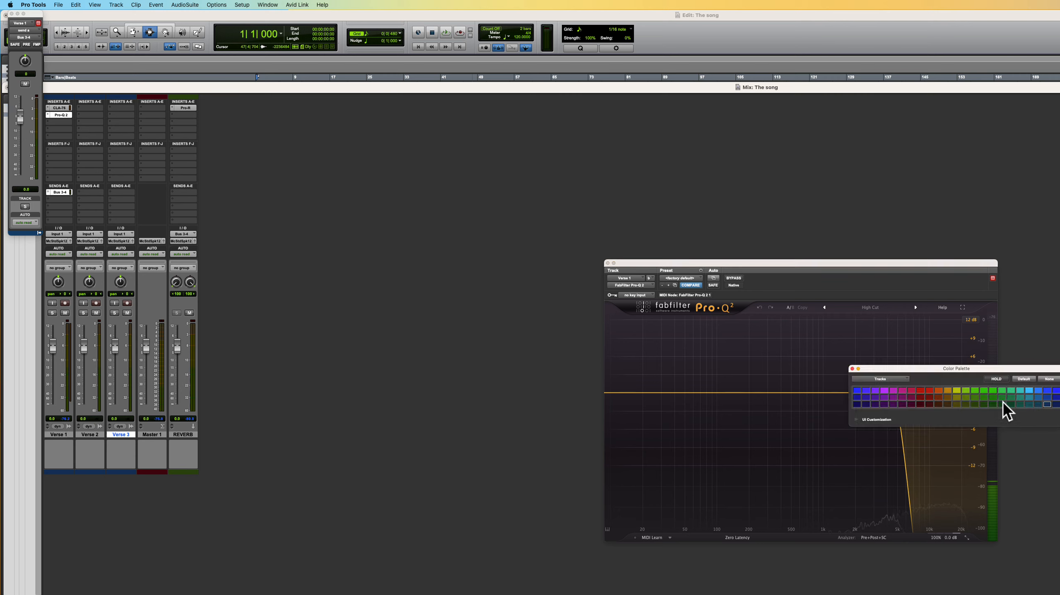
{"action": "left_click", "coordinate": [931, 391]}
{"action": "left_click", "coordinate": [852, 369]}
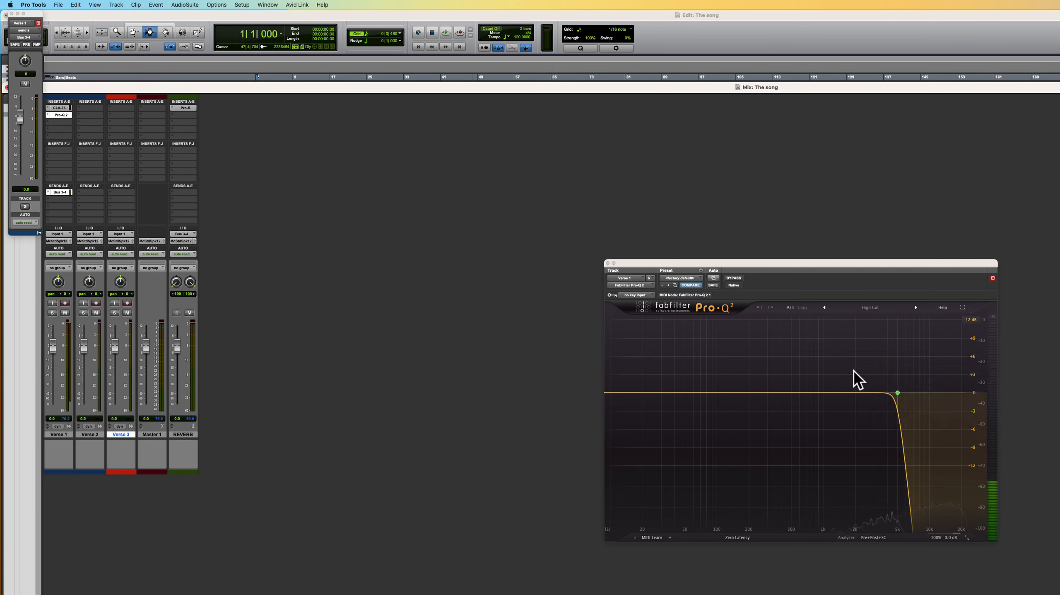
{"action": "left_click", "coordinate": [608, 263]}
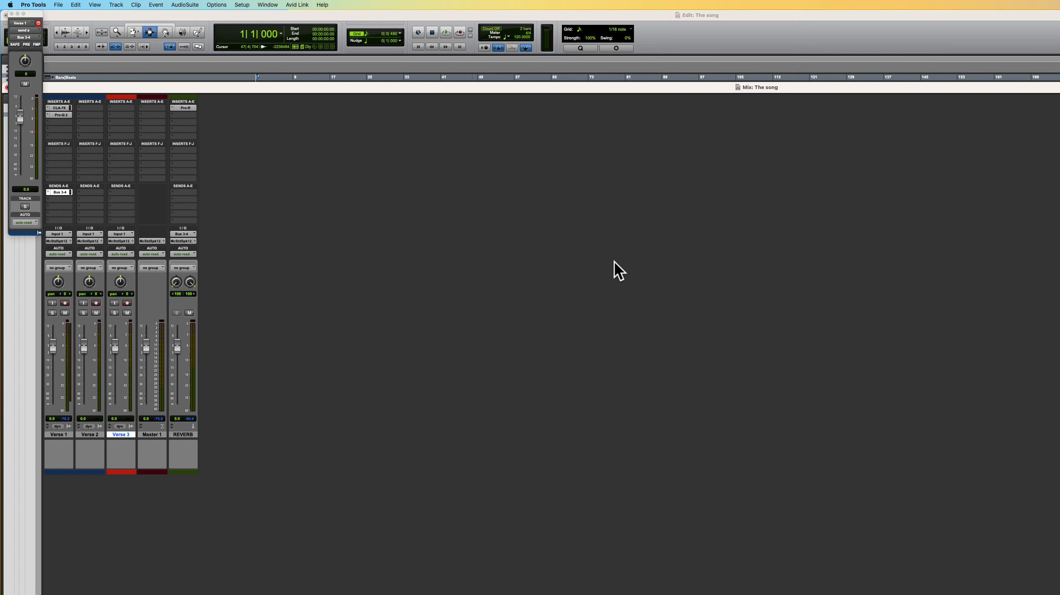
{"action": "key", "text": "super+equal"}
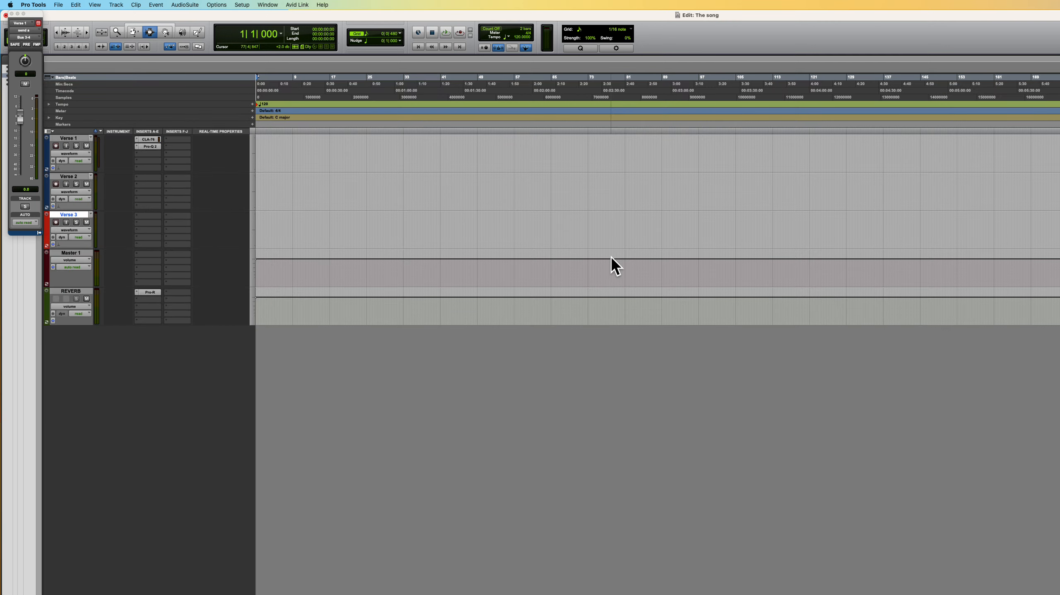